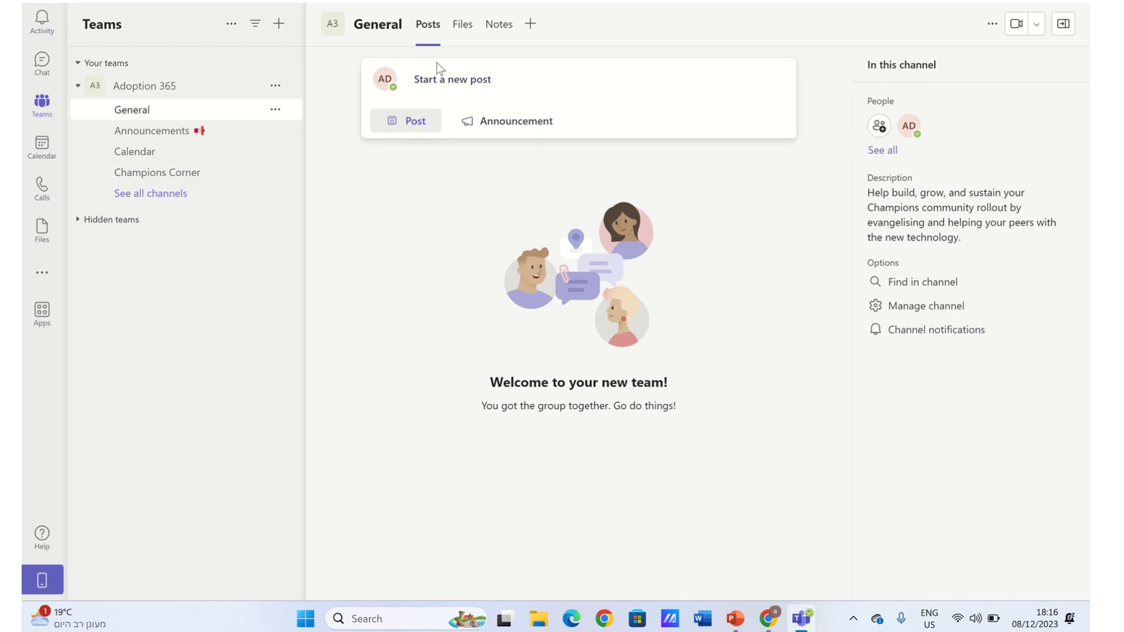
In General, move new posts to the bottom and back, then draft 'Welcome to This Team'
{"action": "left_click", "coordinate": [123, 130]}
{"action": "left_click", "coordinate": [141, 112]}
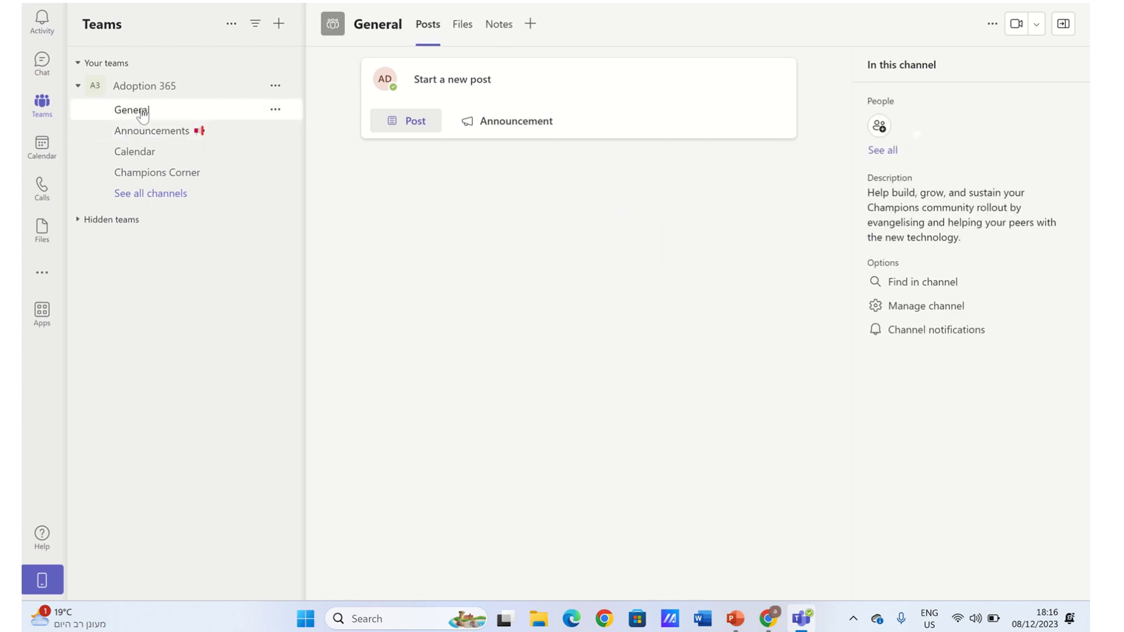
{"action": "left_click", "coordinate": [400, 123]}
{"action": "left_click", "coordinate": [993, 26]}
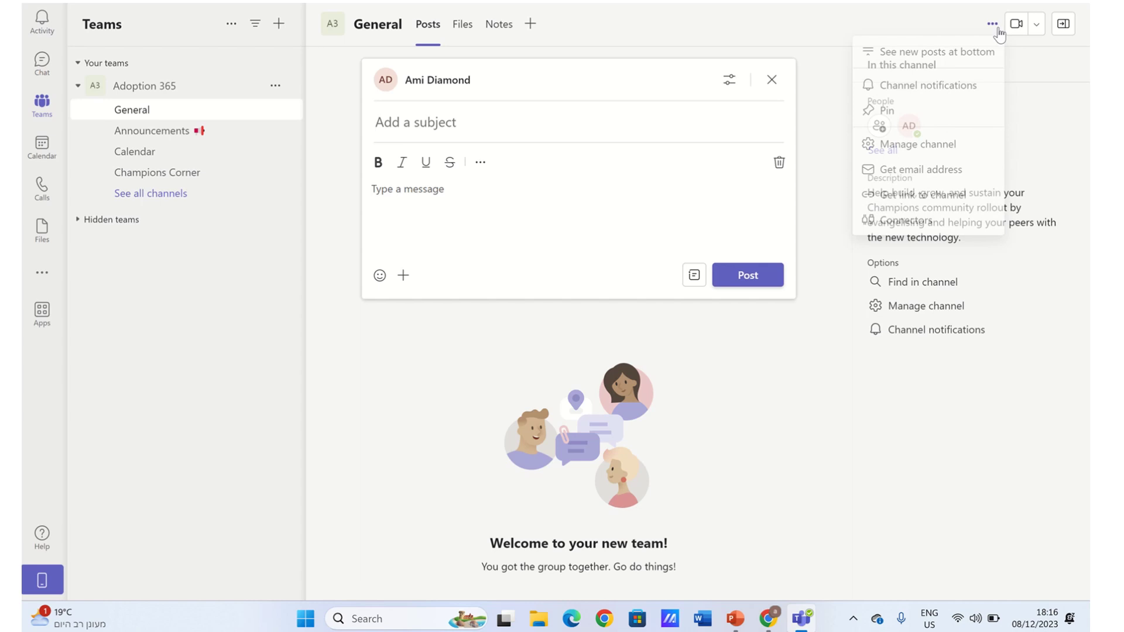
{"action": "left_click", "coordinate": [929, 55]}
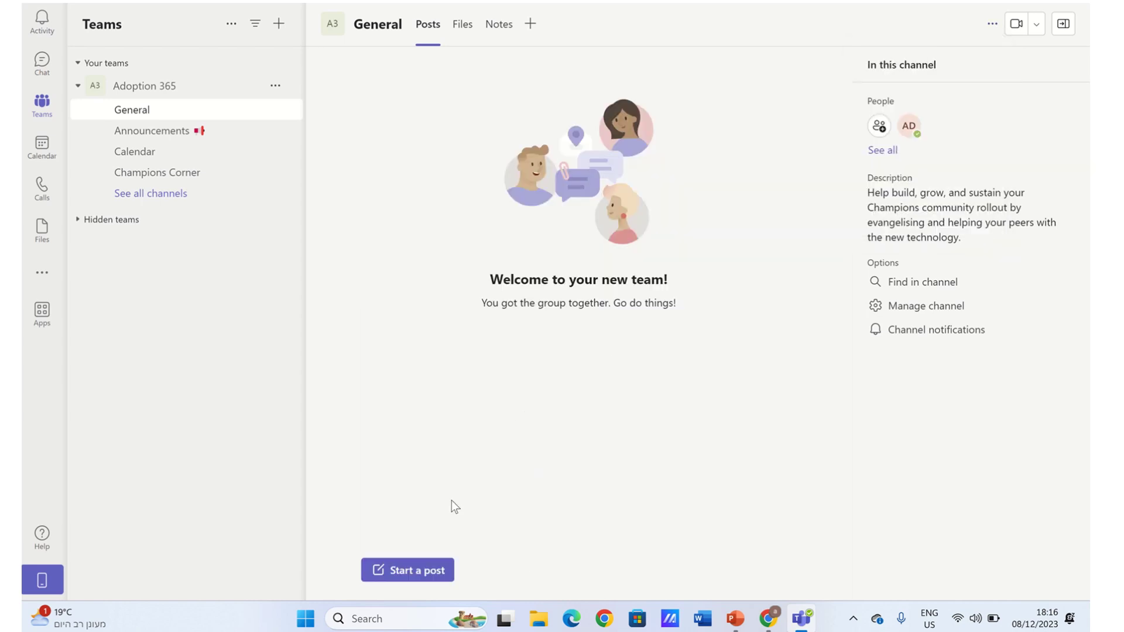
{"action": "left_click", "coordinate": [993, 24]}
{"action": "left_click", "coordinate": [932, 55]}
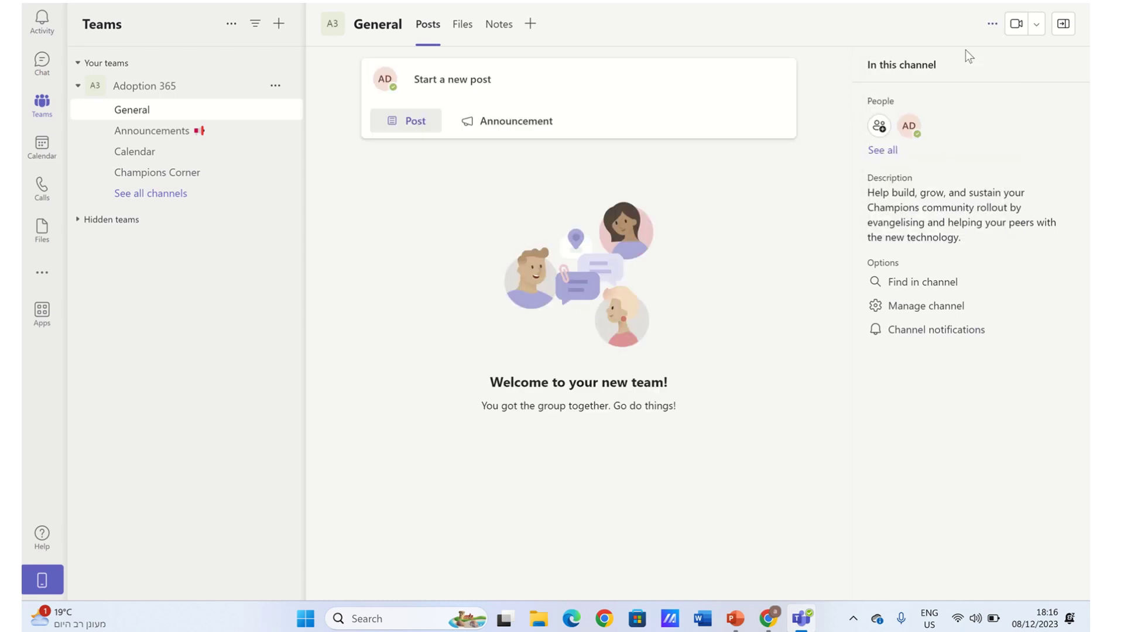
{"action": "left_click", "coordinate": [398, 121]}
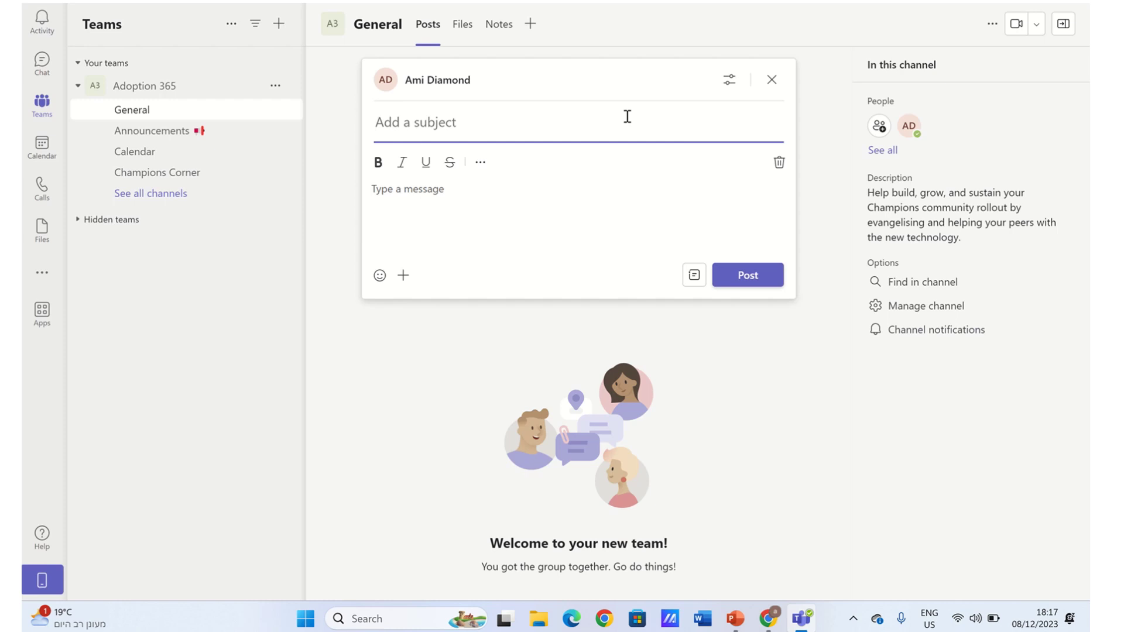
{"action": "type", "text": "Welcome to "}
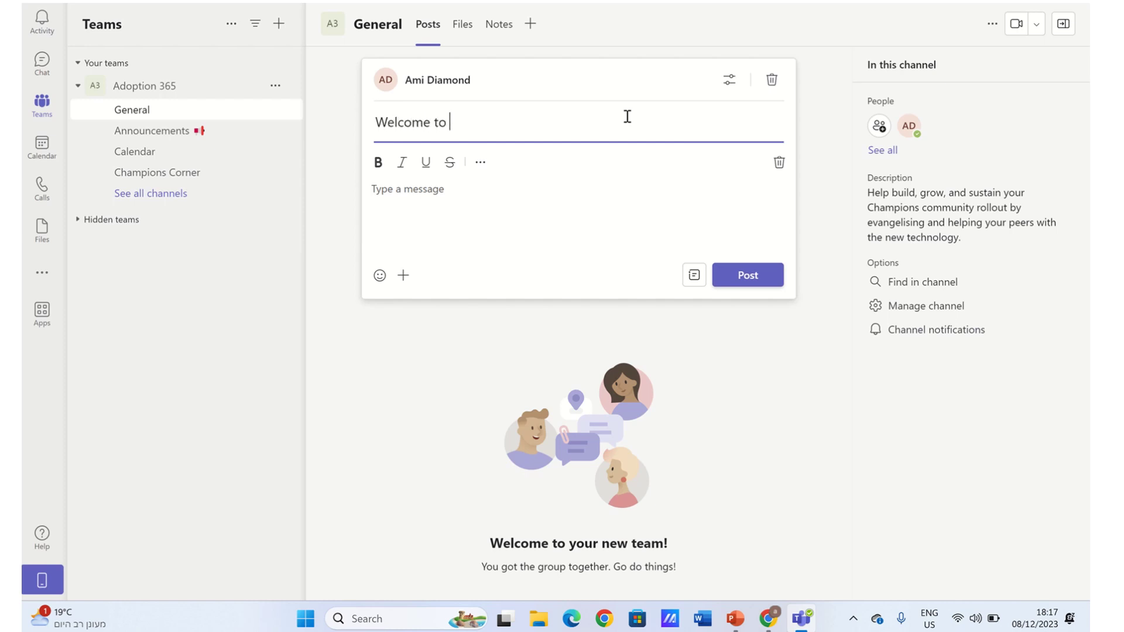
{"action": "type", "text": "This Te"}
{"action": "type", "text": "am"}
{"action": "left_click", "coordinate": [694, 275]}
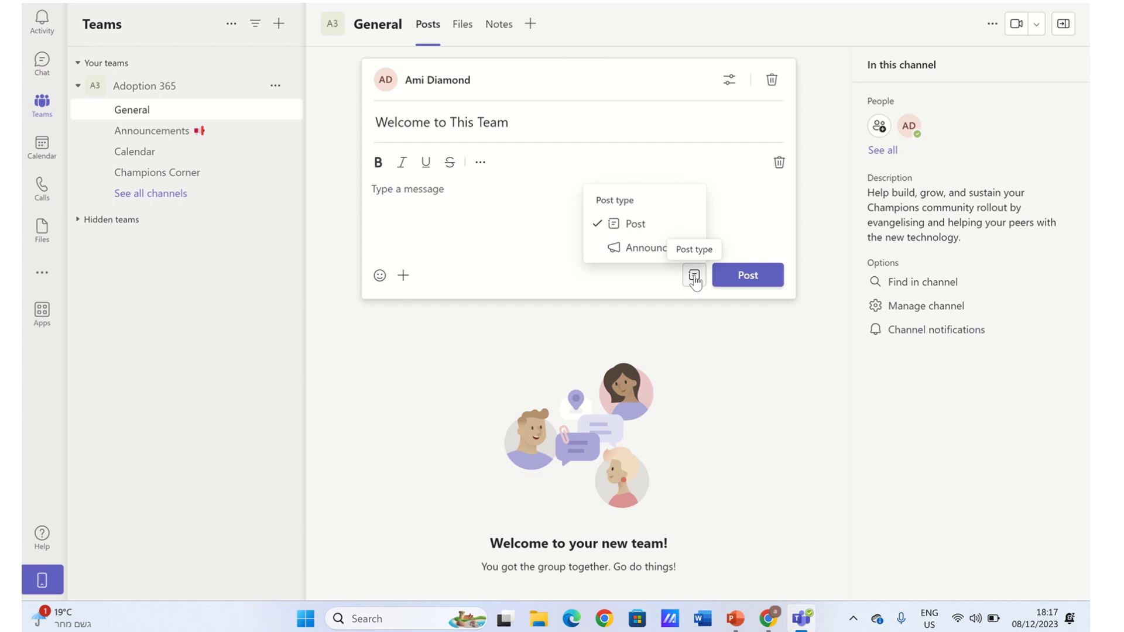
Make the post an Announcement headlined 'welcome to the team' with a red-orange banner, then open Customised background
{"action": "left_click", "coordinate": [646, 253]}
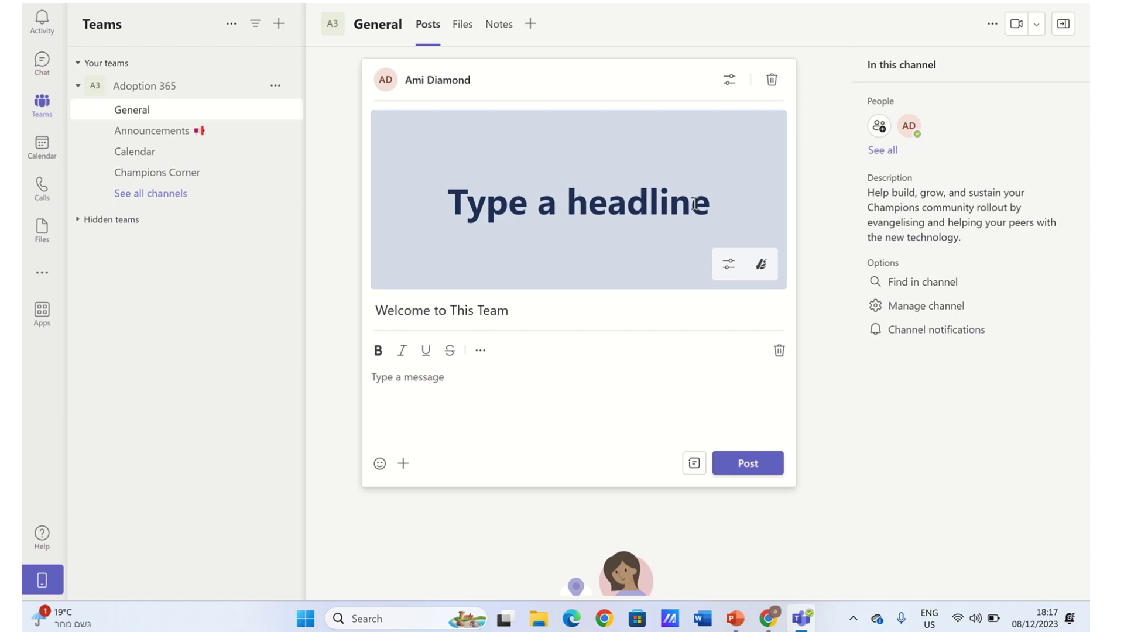
{"action": "type", "text": "welcome ti"}
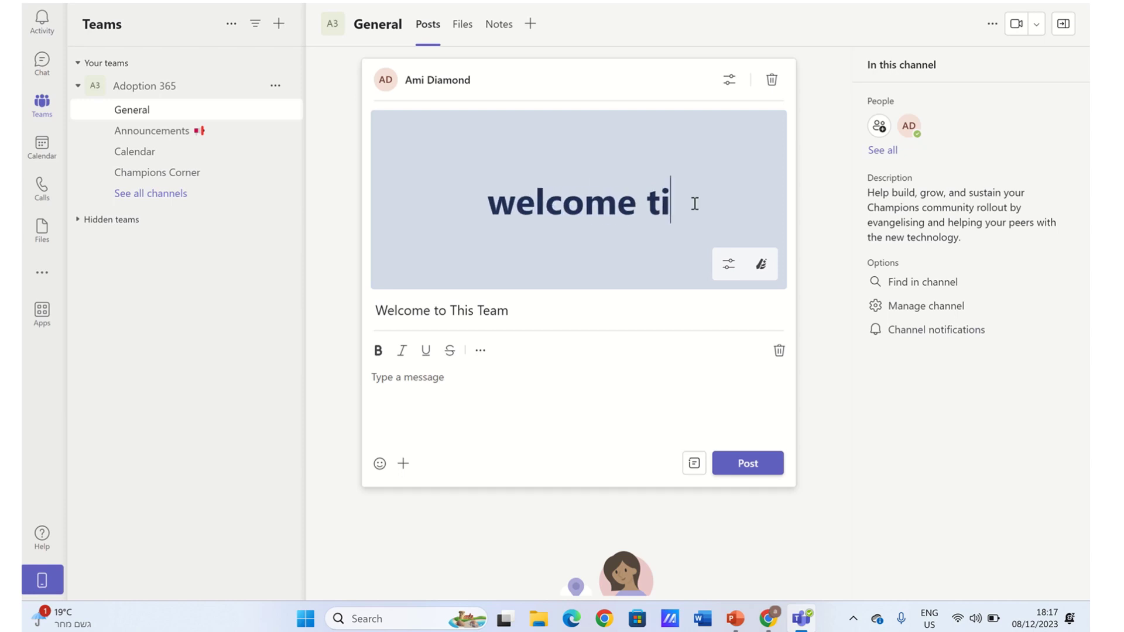
{"action": "key", "text": "BackSpace"}
{"action": "type", "text": "o th"}
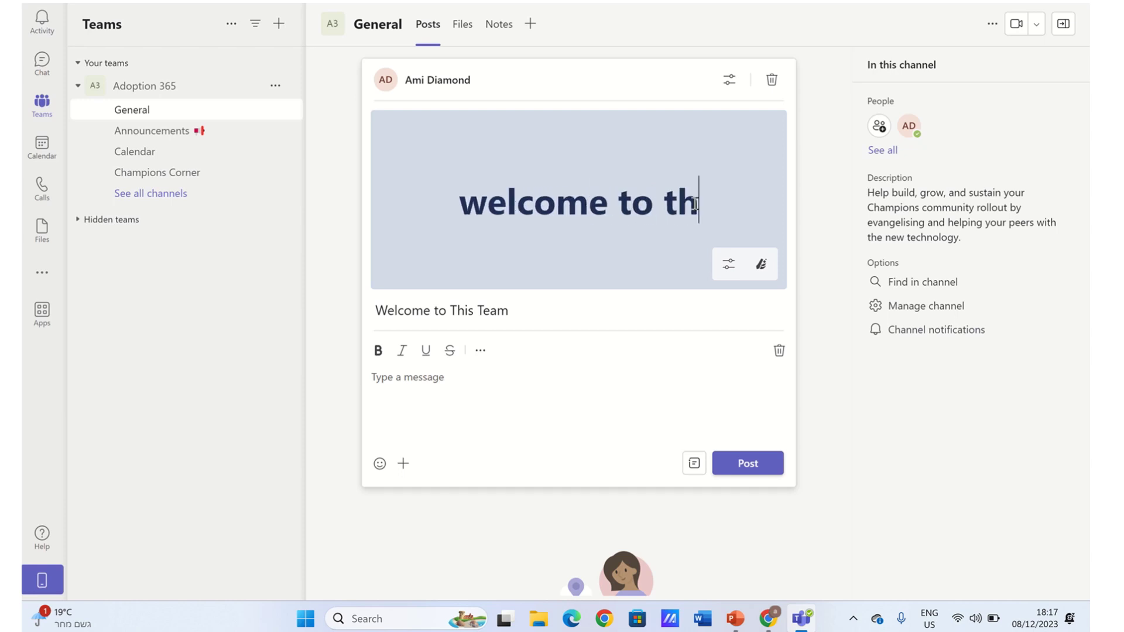
{"action": "type", "text": "e te"}
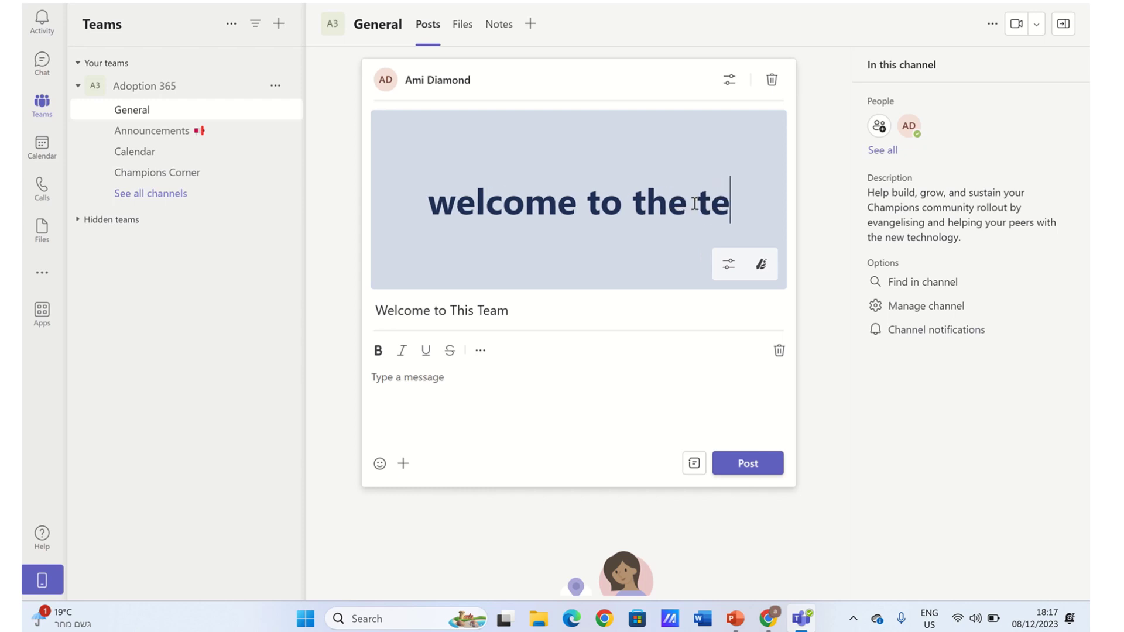
{"action": "type", "text": "am"}
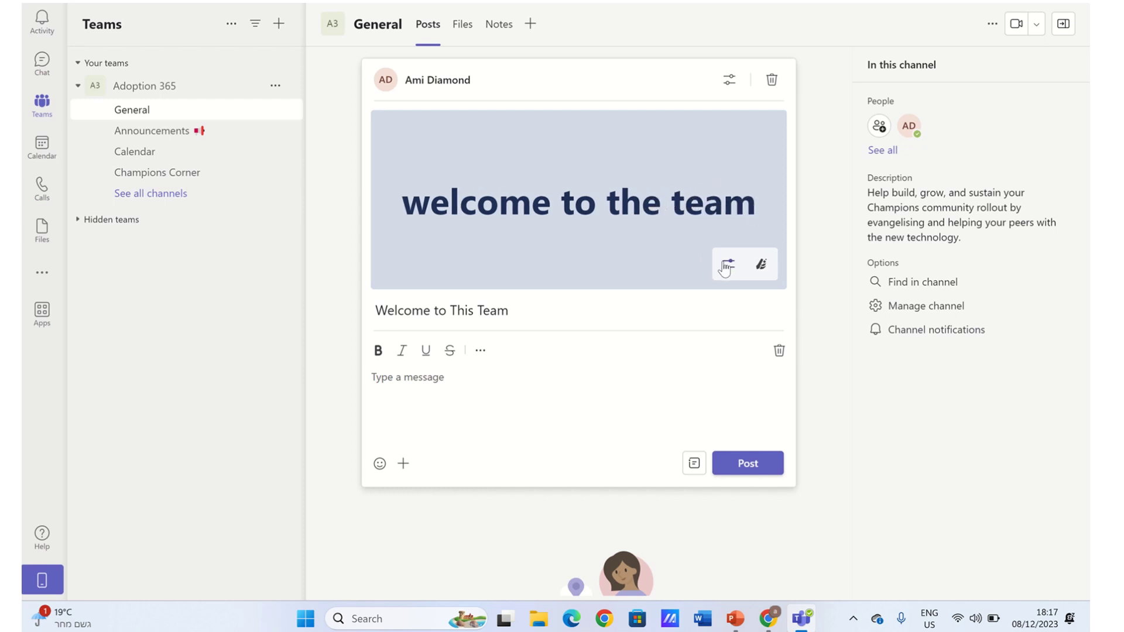
{"action": "left_click", "coordinate": [728, 263]}
{"action": "left_click", "coordinate": [683, 237]}
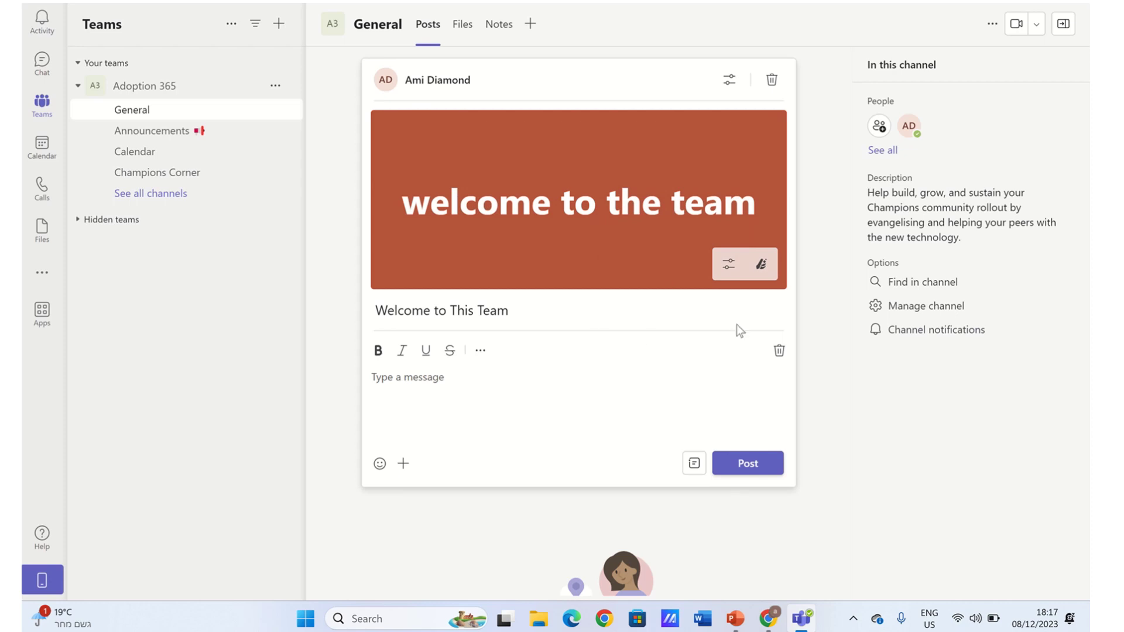
{"action": "left_click", "coordinate": [762, 265]}
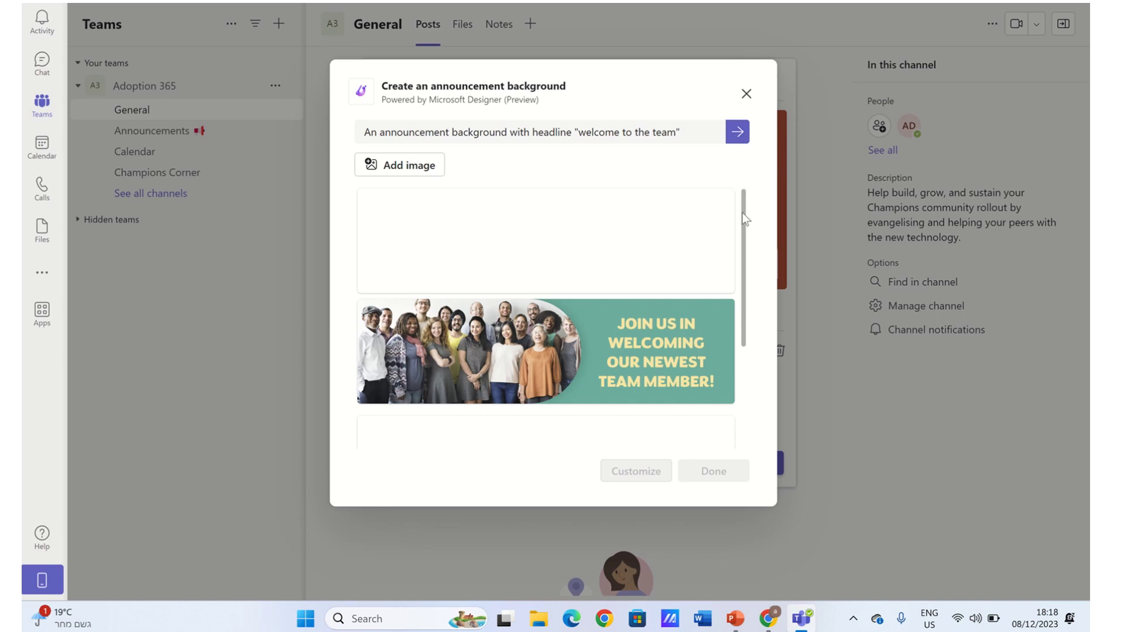
{"action": "mouse_move", "coordinate": [742, 213]}
{"action": "left_mouse_down"}
{"action": "mouse_move", "coordinate": [740, 300]}
{"action": "mouse_move", "coordinate": [739, 260]}
{"action": "left_mouse_up"}
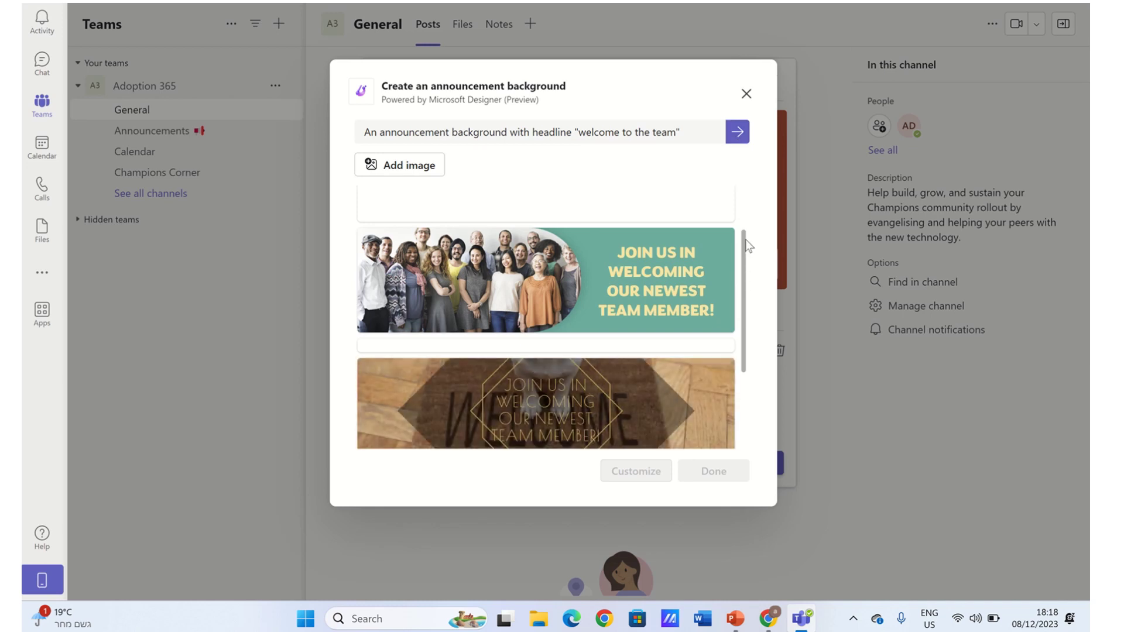
{"action": "mouse_move", "coordinate": [746, 240]}
{"action": "left_mouse_down"}
{"action": "mouse_move", "coordinate": [738, 374]}
{"action": "mouse_move", "coordinate": [746, 167]}
{"action": "left_mouse_up"}
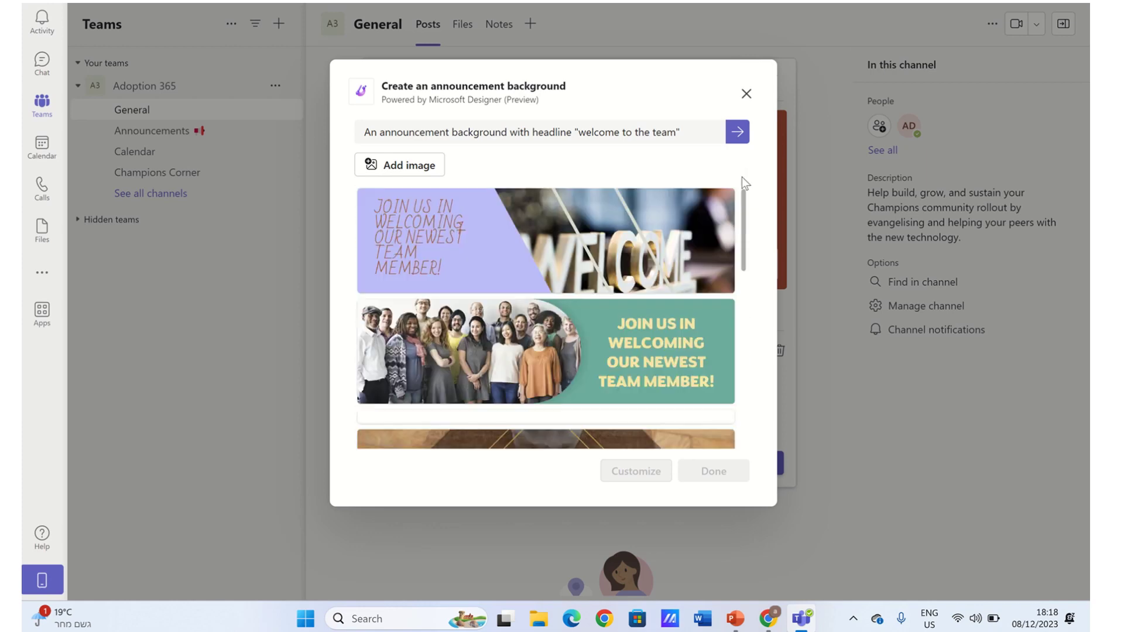
{"action": "mouse_move", "coordinate": [741, 216]}
{"action": "left_mouse_down"}
{"action": "mouse_move", "coordinate": [752, 328]}
{"action": "mouse_move", "coordinate": [743, 193]}
{"action": "left_mouse_up"}
Attach an image file from the Downloads folder to the Designer background request
{"action": "left_click", "coordinate": [423, 169]}
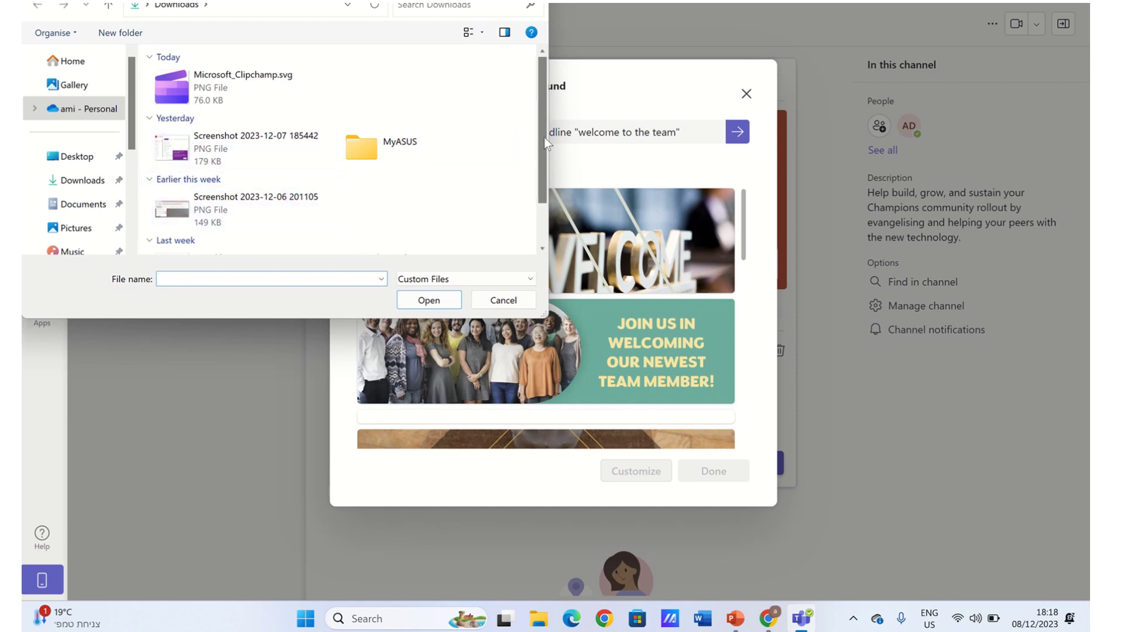
{"action": "left_click_drag", "start_coordinate": [542, 137], "coordinate": [539, 223]}
{"action": "double_click", "coordinate": [215, 188]}
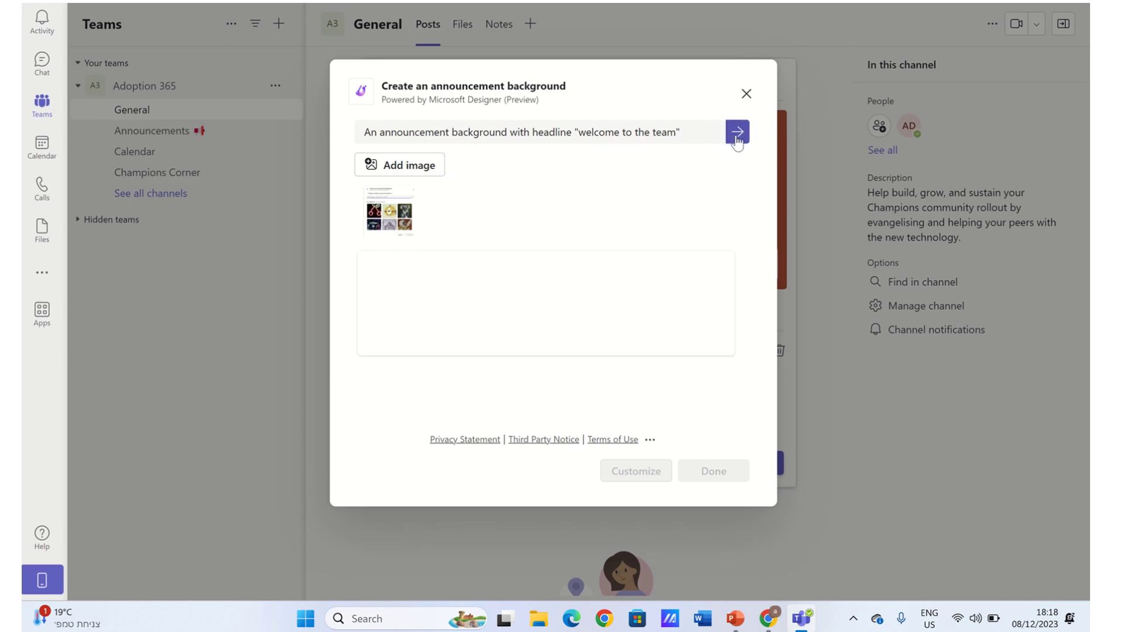
Regenerate with the image and pick the first olive 'Join us in welcoming' design
{"action": "left_click", "coordinate": [695, 130]}
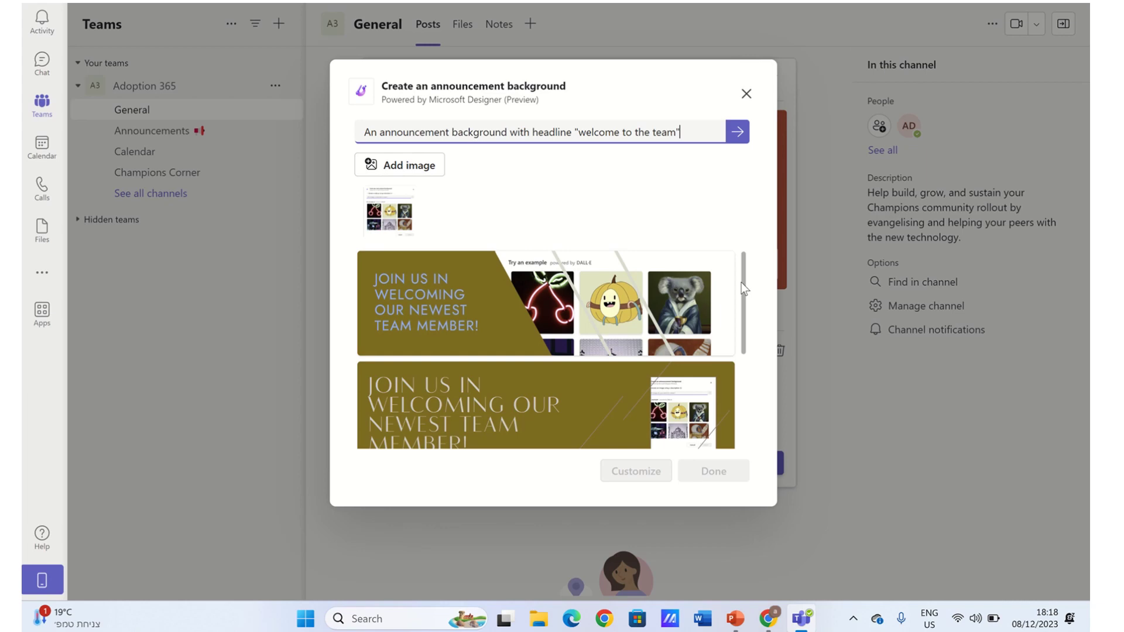
{"action": "scroll", "coordinate": [741, 290], "scroll_direction": "down", "scroll_amount": 1}
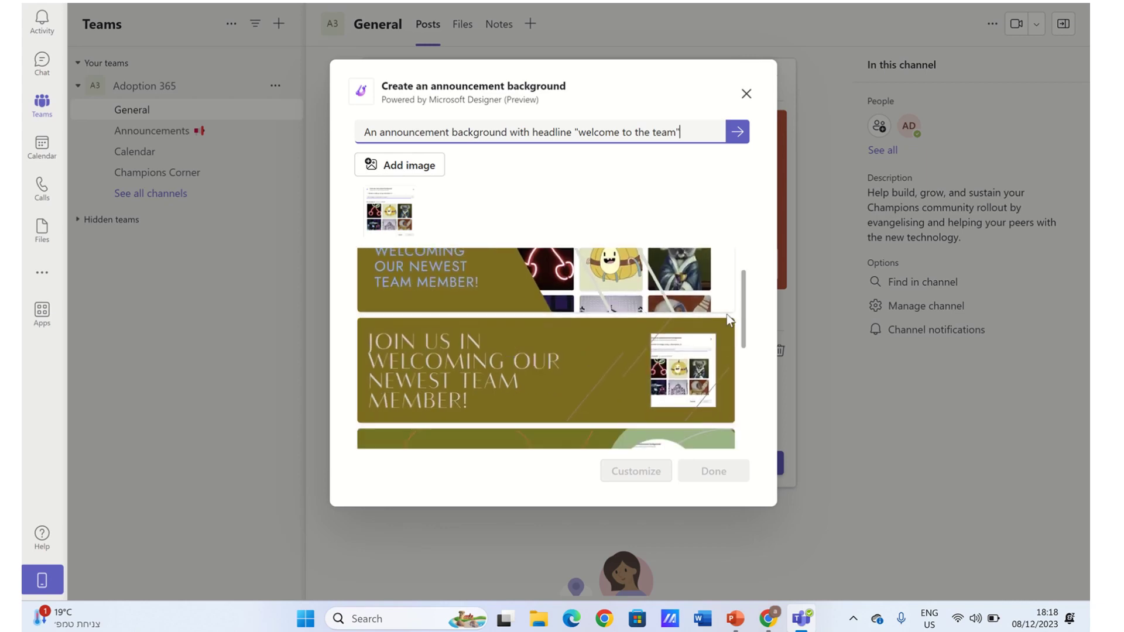
{"action": "scroll", "coordinate": [742, 339], "scroll_direction": "down", "scroll_amount": 2}
{"action": "left_click_drag", "start_coordinate": [743, 338], "coordinate": [740, 275]}
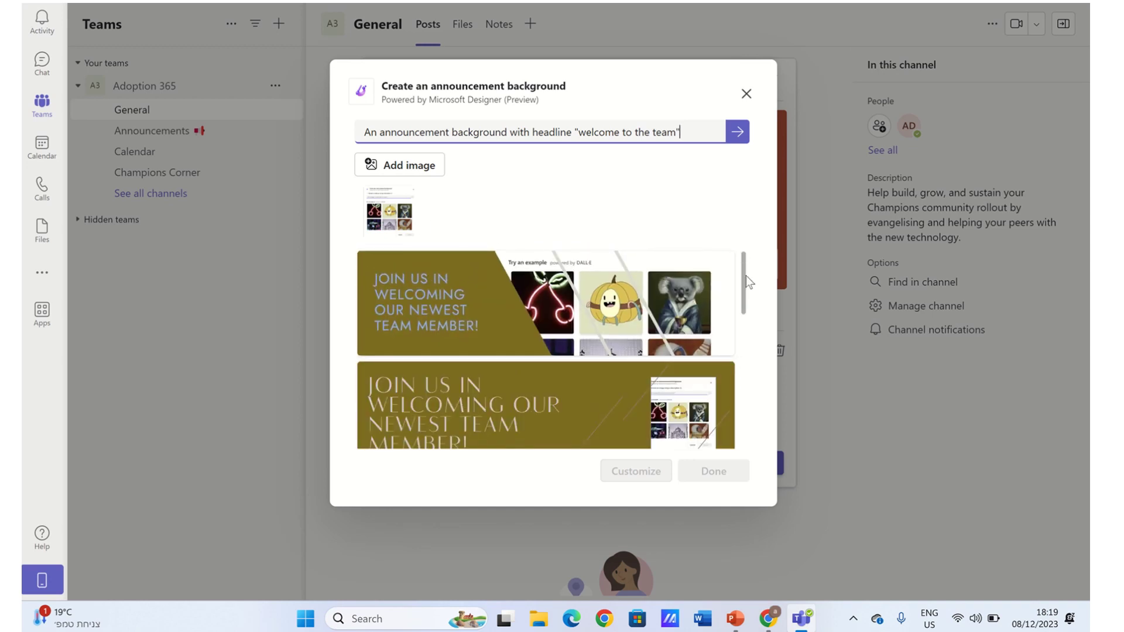
{"action": "mouse_move", "coordinate": [745, 281]}
{"action": "left_mouse_down"}
{"action": "mouse_move", "coordinate": [745, 402]}
{"action": "mouse_move", "coordinate": [663, 241]}
{"action": "left_mouse_up"}
{"action": "left_click", "coordinate": [458, 316]}
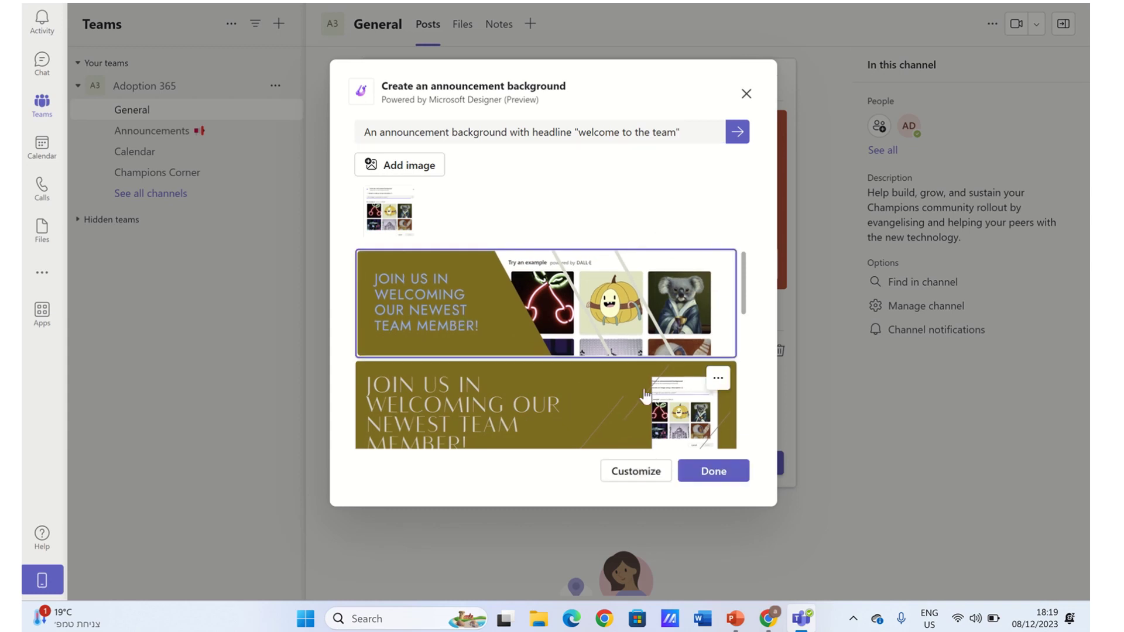
Insert the olive welcoming banner, write 'hello al' as the message, and post the announcement
{"action": "left_click", "coordinate": [722, 473]}
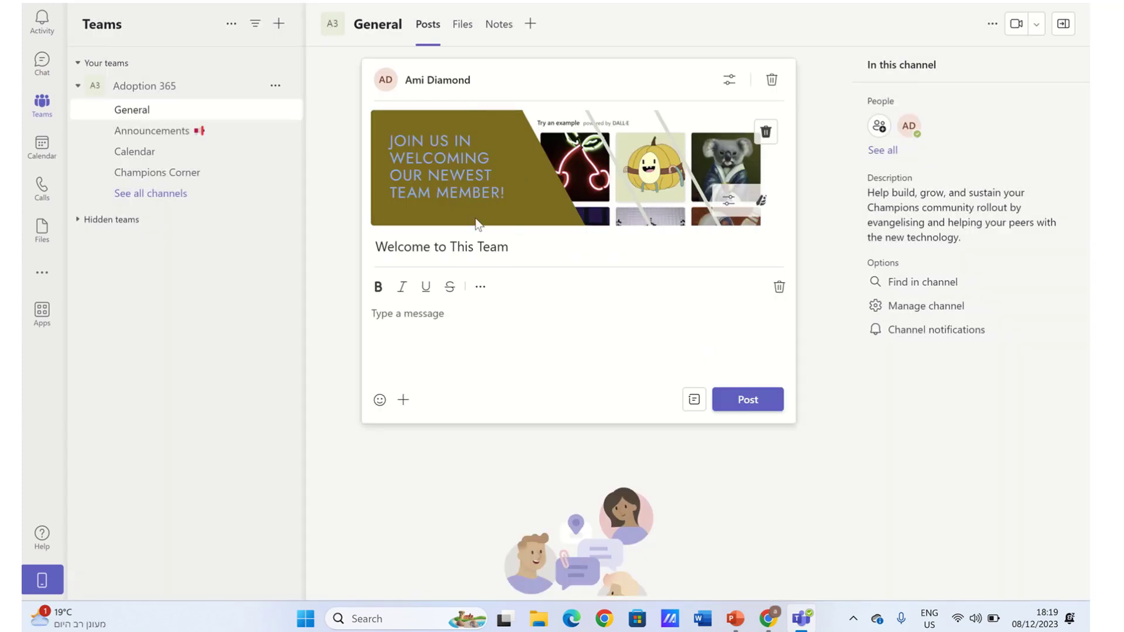
{"action": "left_click", "coordinate": [534, 244]}
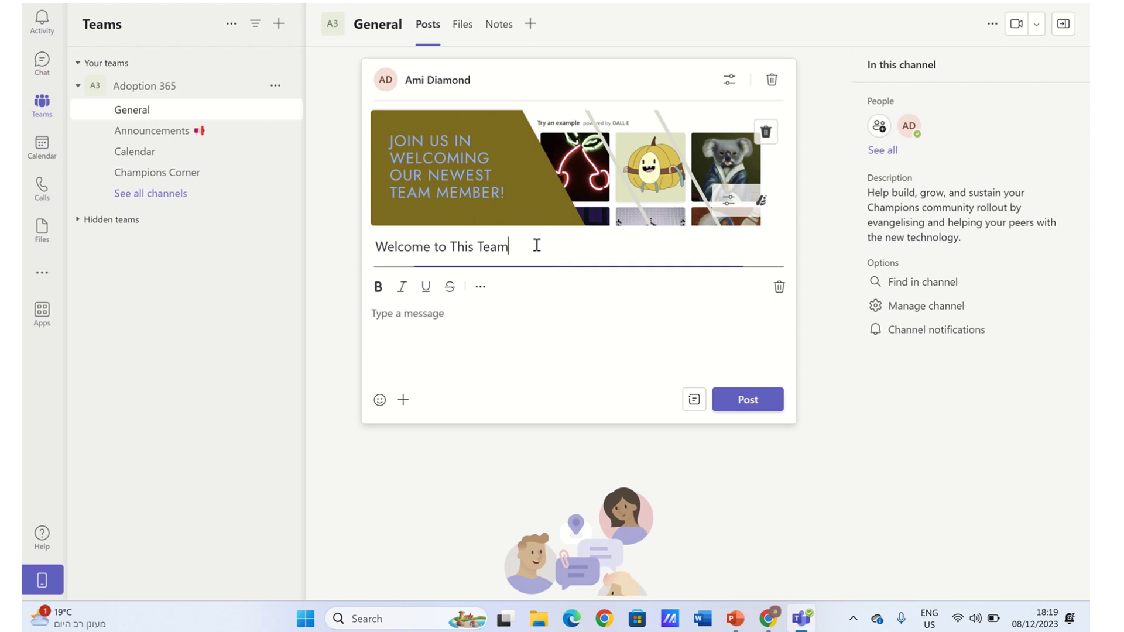
{"action": "left_click", "coordinate": [461, 314]}
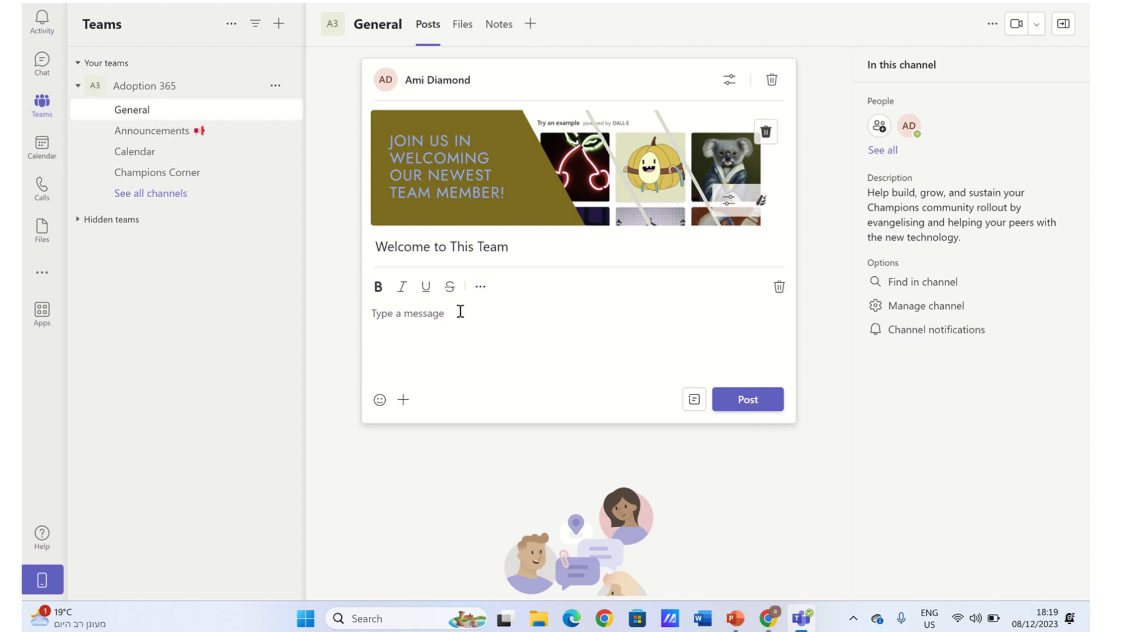
{"action": "type", "text": "hello al"}
{"action": "left_click", "coordinate": [747, 400]}
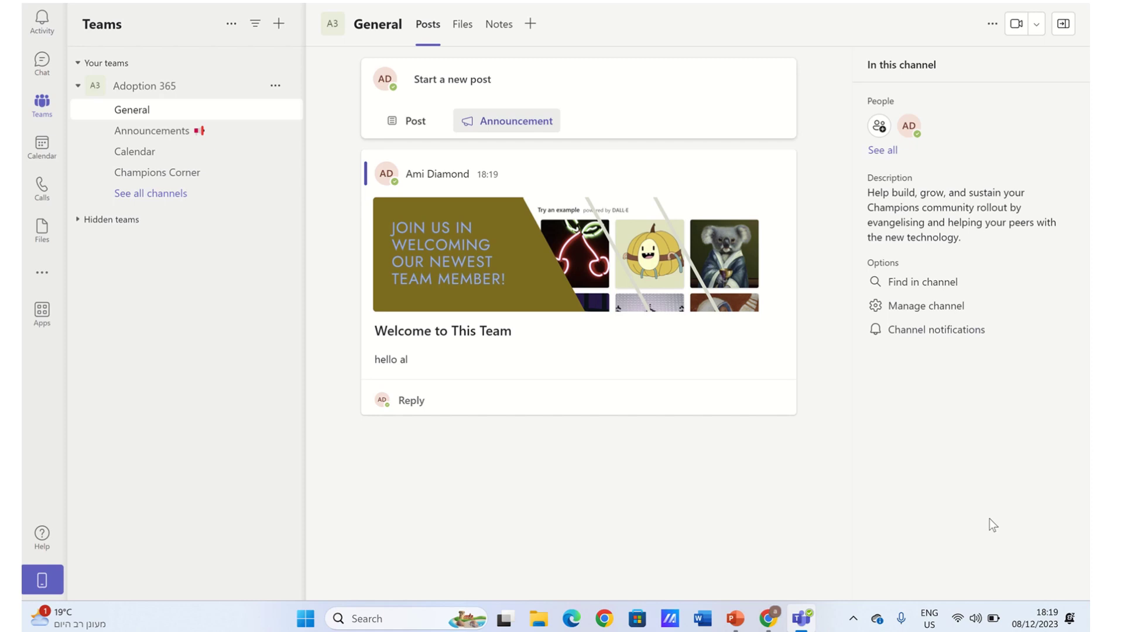
{"action": "mouse_move", "coordinate": [757, 383]}
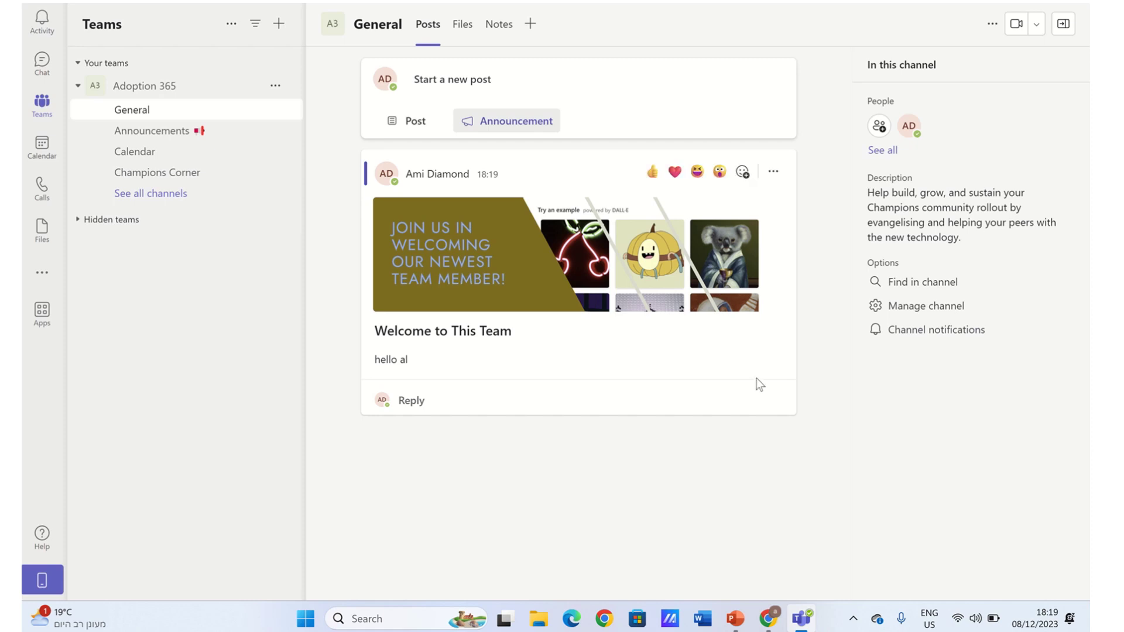
Start a new announcement and describe 'i would like a sea and sky' in Designer
{"action": "left_click", "coordinate": [531, 127]}
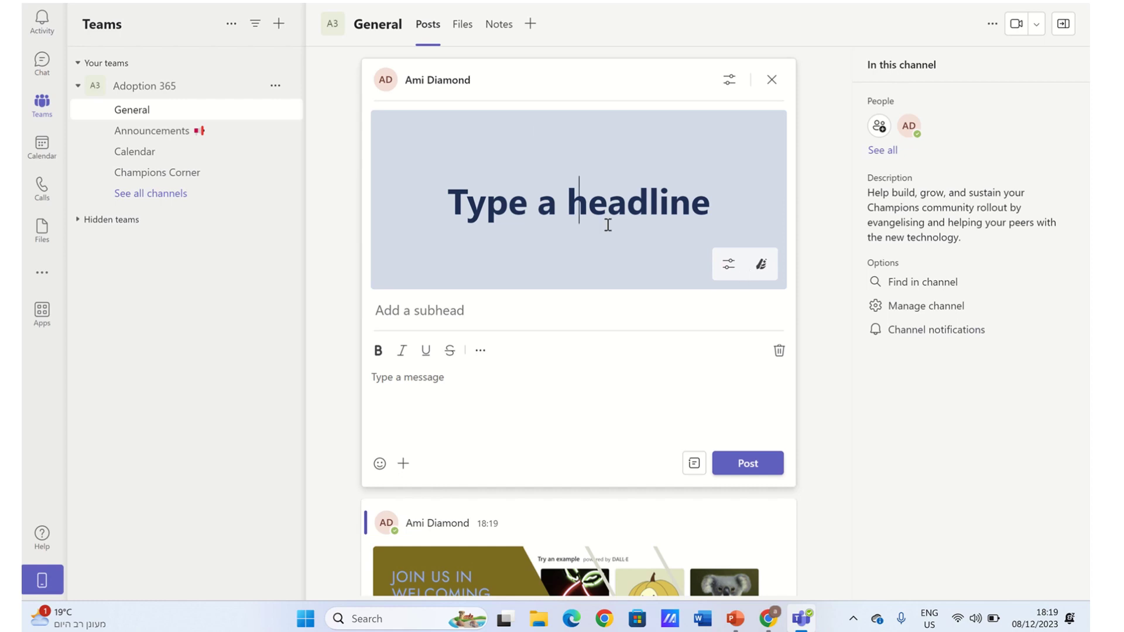
{"action": "left_click", "coordinate": [762, 266]}
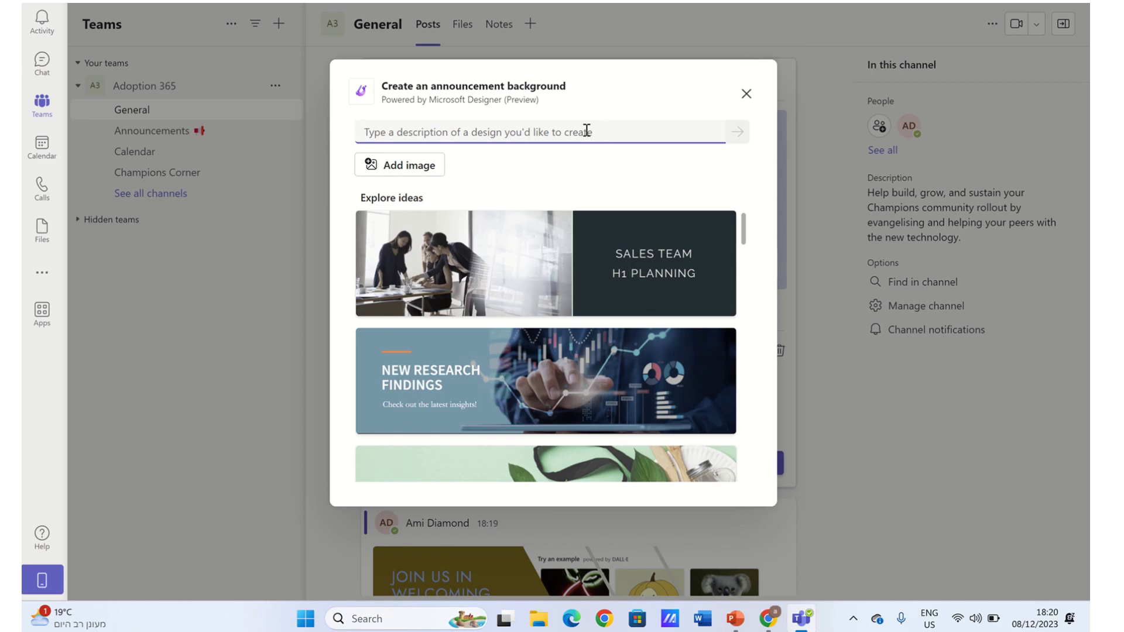
{"action": "type", "text": "i would ki"}
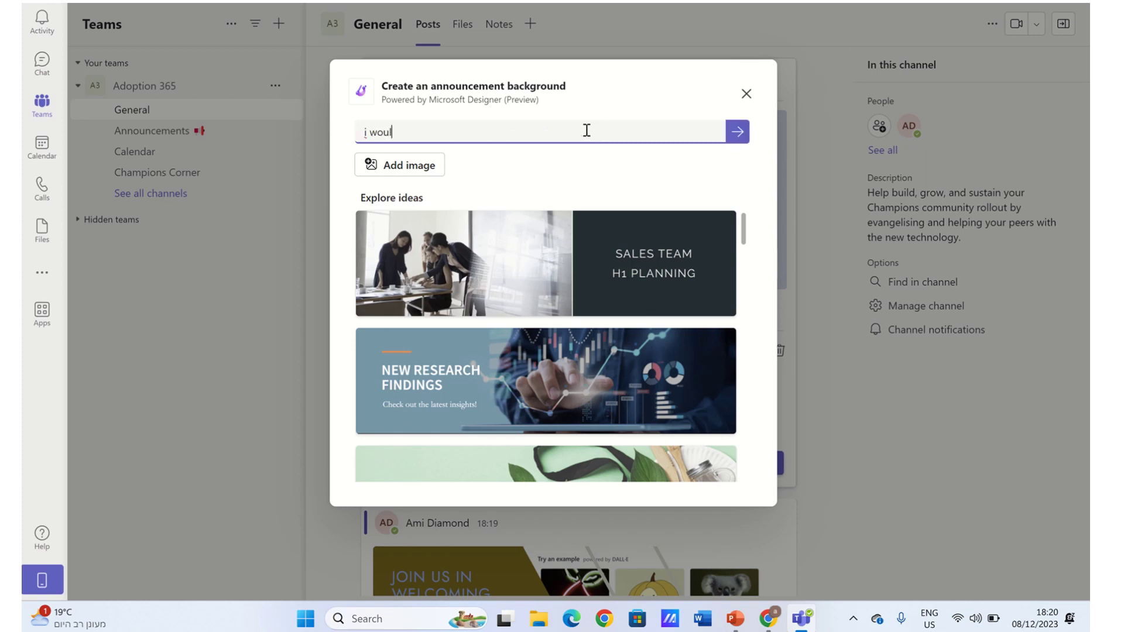
{"action": "key", "text": "BackSpace"}
{"action": "key", "text": "BackSpace"}
{"action": "type", "text": "like a "}
{"action": "type", "text": "sea a"}
{"action": "type", "text": "nd sk"}
{"action": "type", "text": "y"}
Submit the sea and sky prompt to get the Endless Horizons backgrounds
{"action": "key", "text": "Return"}
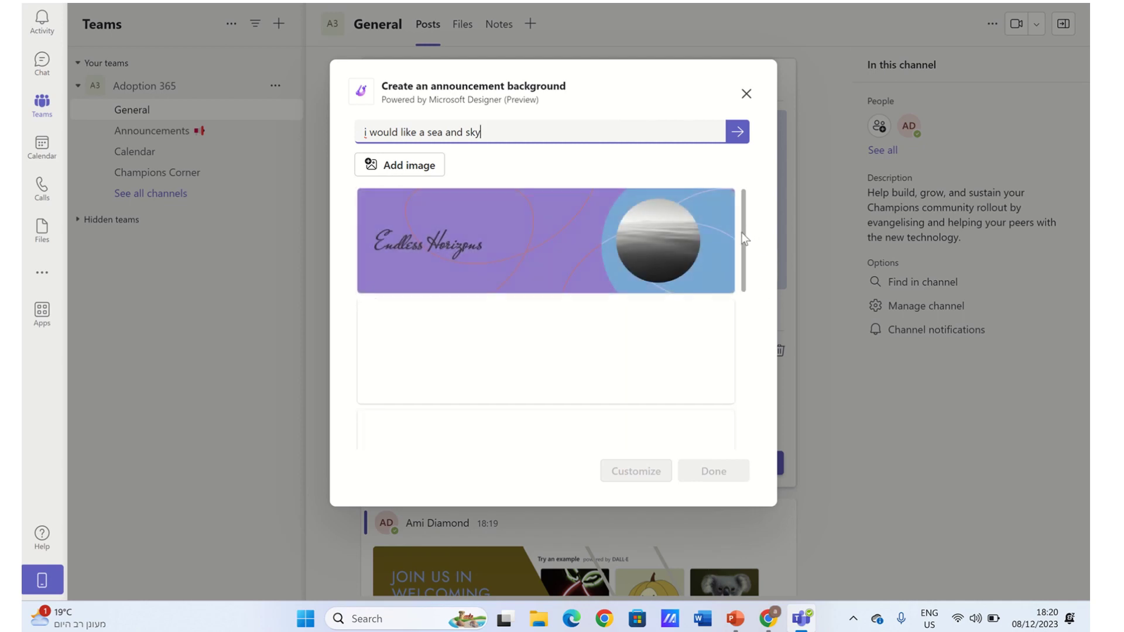
{"action": "mouse_move", "coordinate": [745, 229]}
{"action": "left_mouse_down"}
{"action": "mouse_move", "coordinate": [741, 274]}
{"action": "mouse_move", "coordinate": [740, 227]}
{"action": "left_mouse_up"}
{"action": "scroll", "coordinate": [739, 311], "scroll_direction": "down", "scroll_amount": 1}
{"action": "scroll", "coordinate": [738, 310], "scroll_direction": "down", "scroll_amount": 1}
{"action": "left_click_drag", "start_coordinate": [739, 303], "coordinate": [739, 269]}
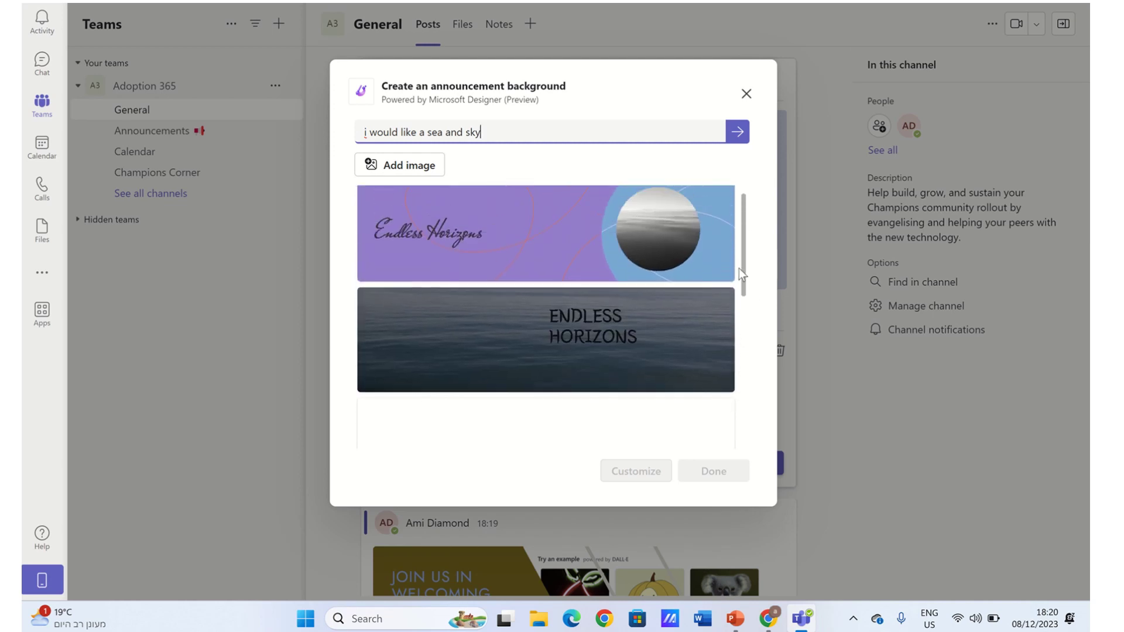
{"action": "type", "text": "c"}
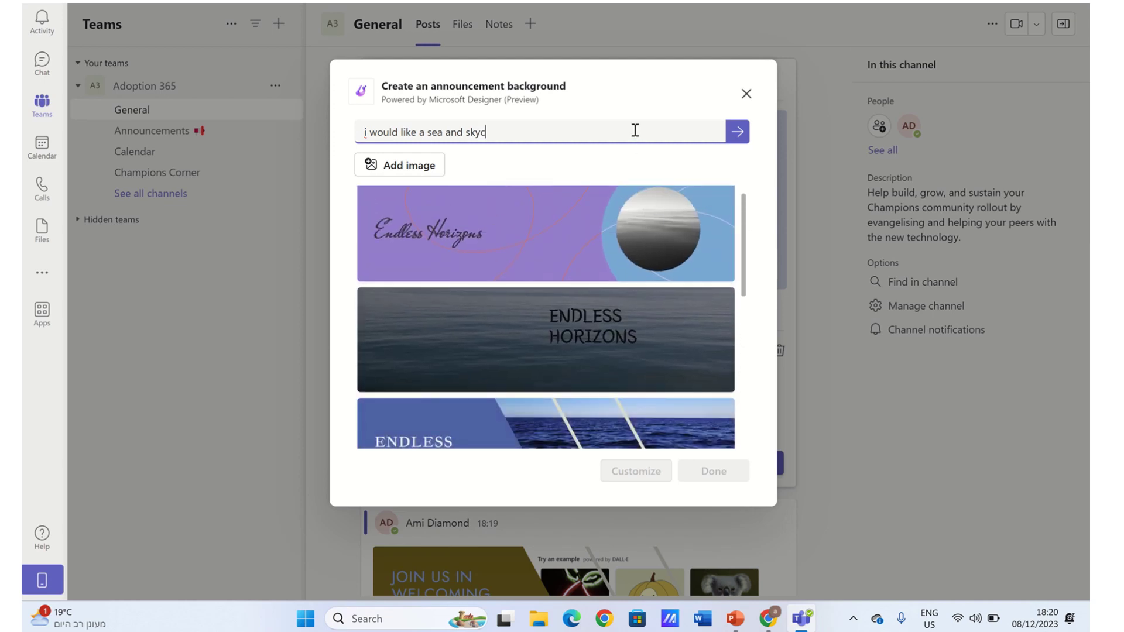
Add the text 'Welcome to the tour' to the sea and sky prompt and resubmit
{"action": "key", "text": "BackSpace"}
{"action": "key", "text": "BackSpace"}
{"action": "type", "text": "and t"}
{"action": "type", "text": "ext \""}
{"action": "type", "text": " Welcone"}
{"action": "key", "text": "BackSpace"}
{"action": "key", "text": "BackSpace"}
{"action": "type", "text": "me t"}
{"action": "type", "text": "o the tour"}
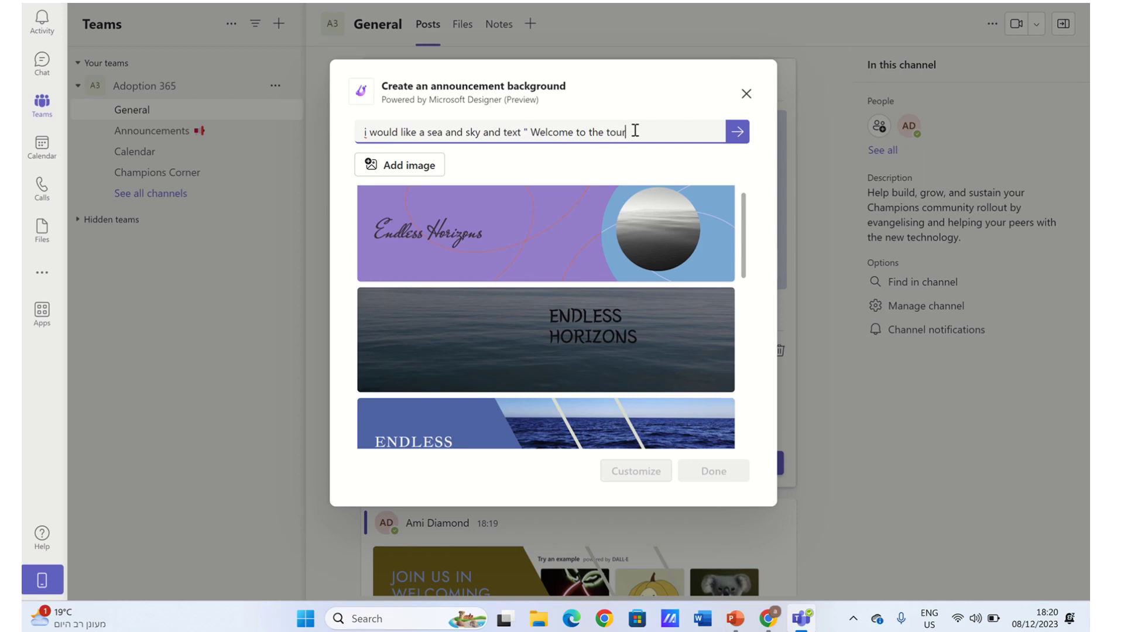
{"action": "key", "text": "Return"}
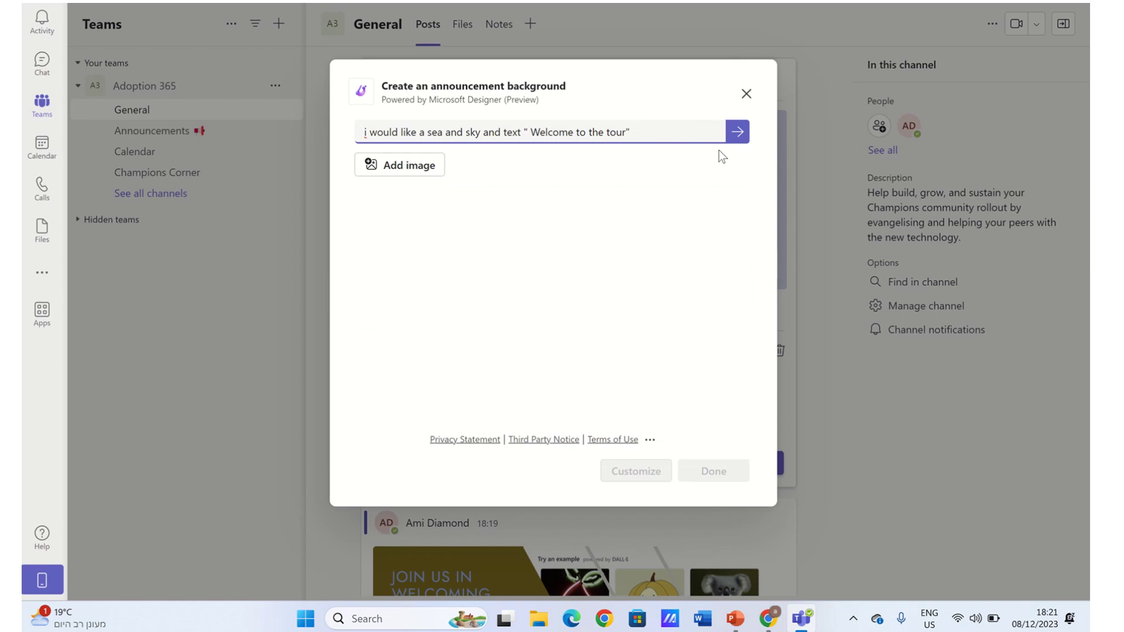
Resubmit the prompt, then close Designer without choosing a background
{"action": "left_click", "coordinate": [737, 132]}
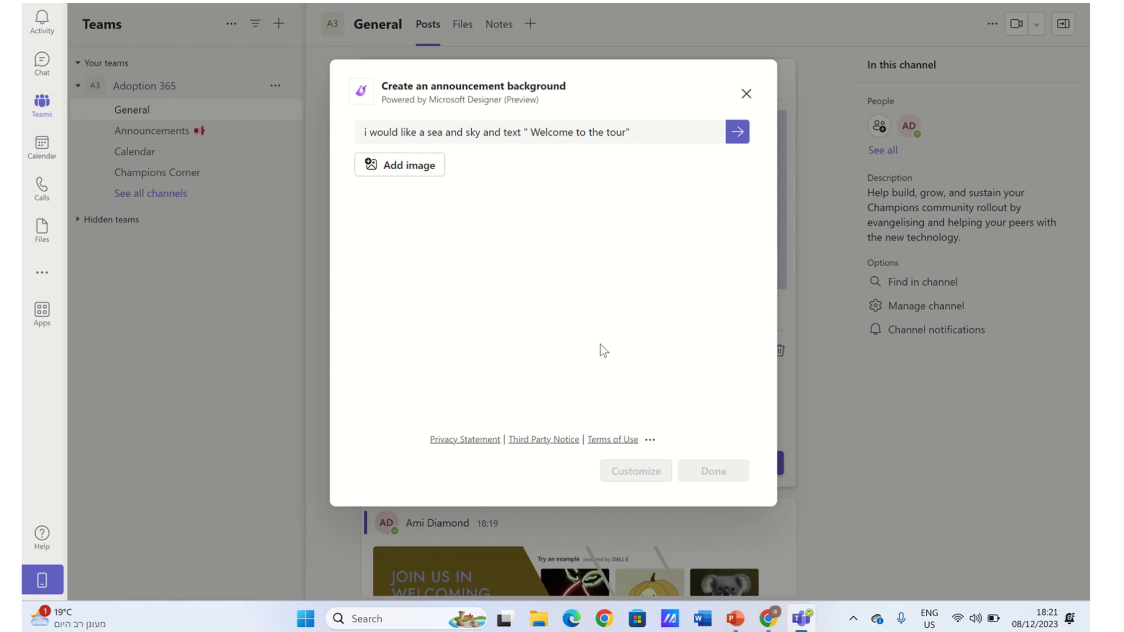
{"action": "left_click", "coordinate": [747, 93]}
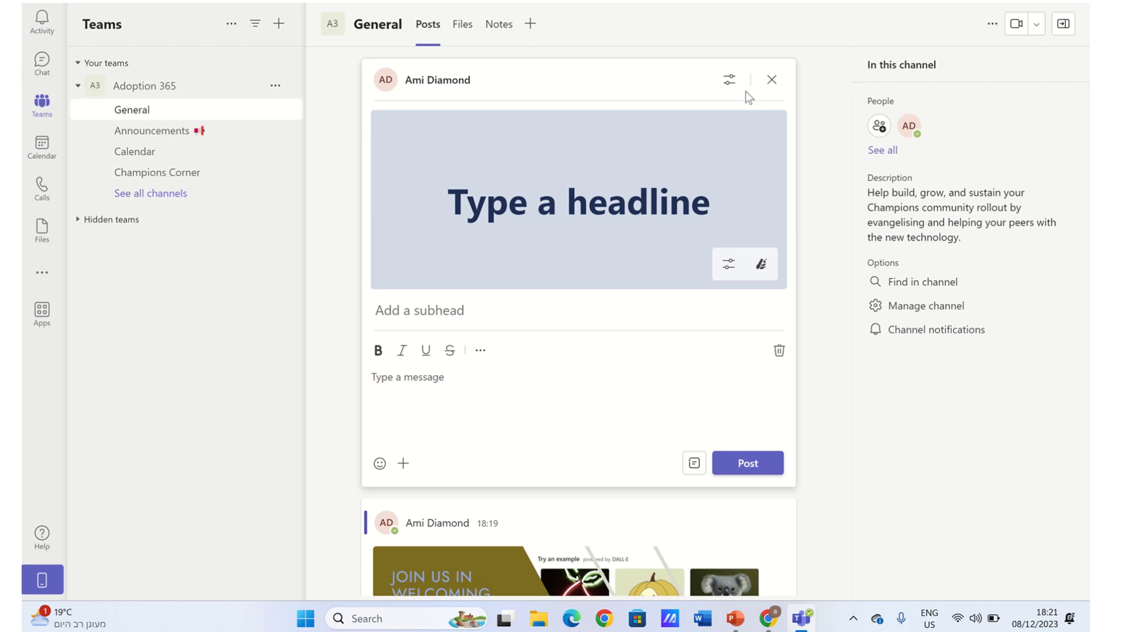